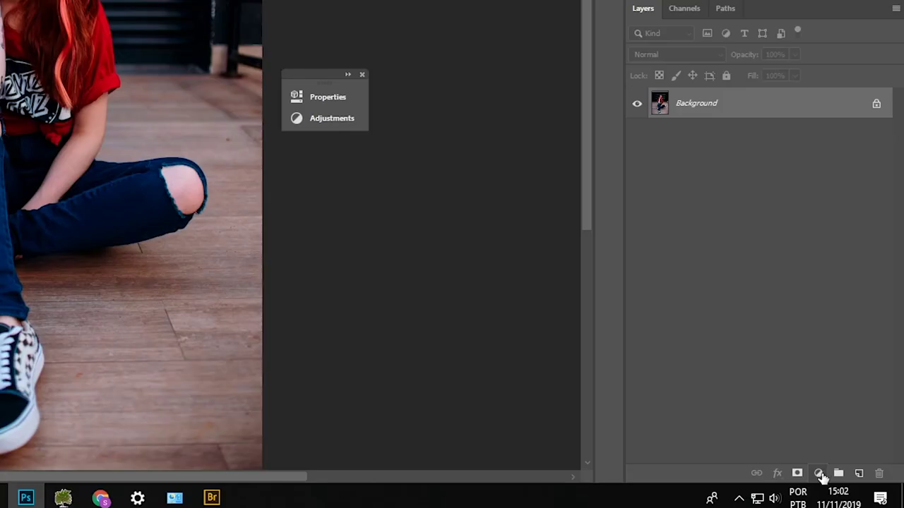
Add a Hue/Saturation adjustment layer at Saturation -100 and select its layer mask.
click(849, 483)
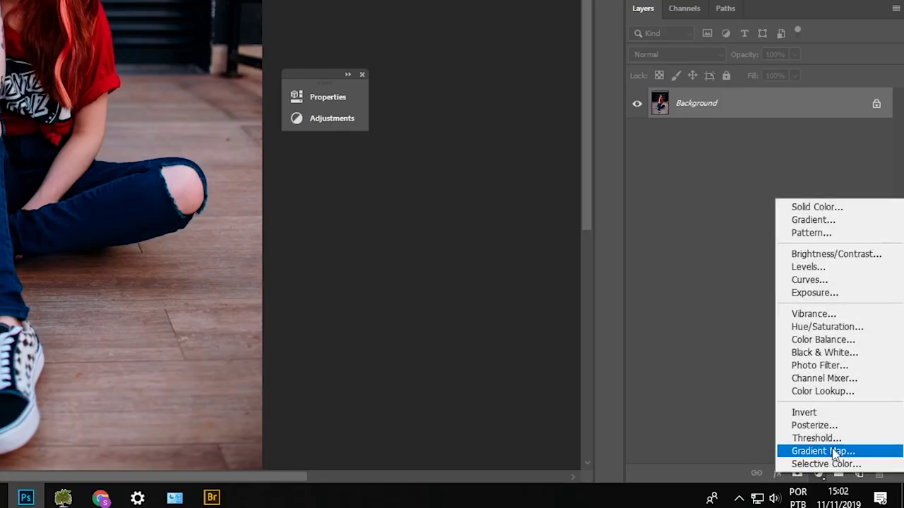
click(854, 328)
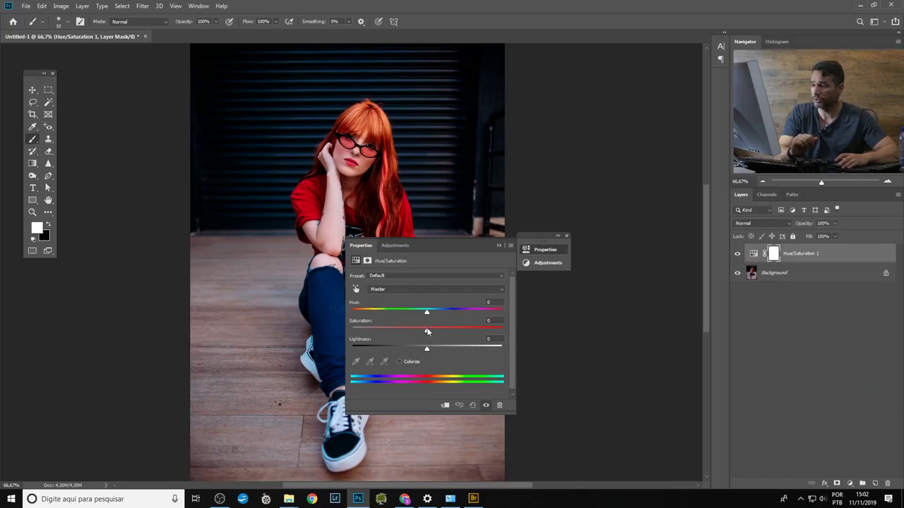
drag(427, 332, 346, 334)
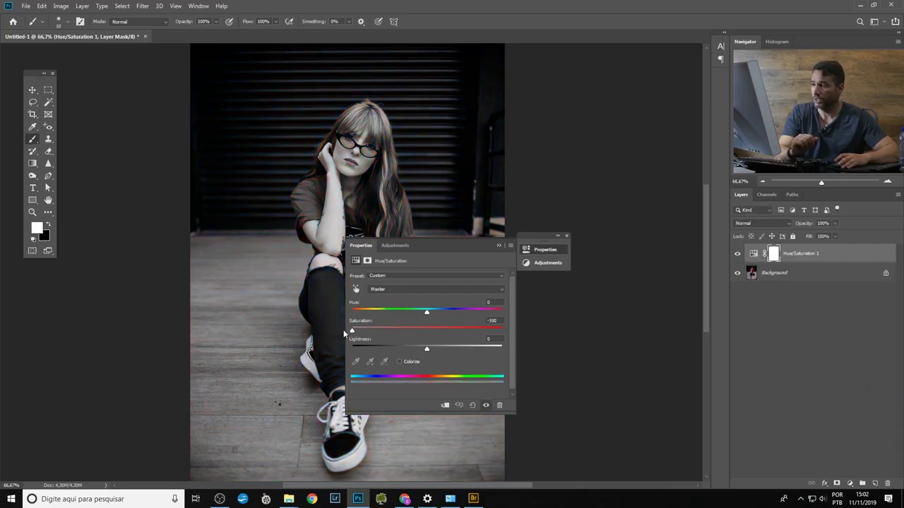
click(497, 245)
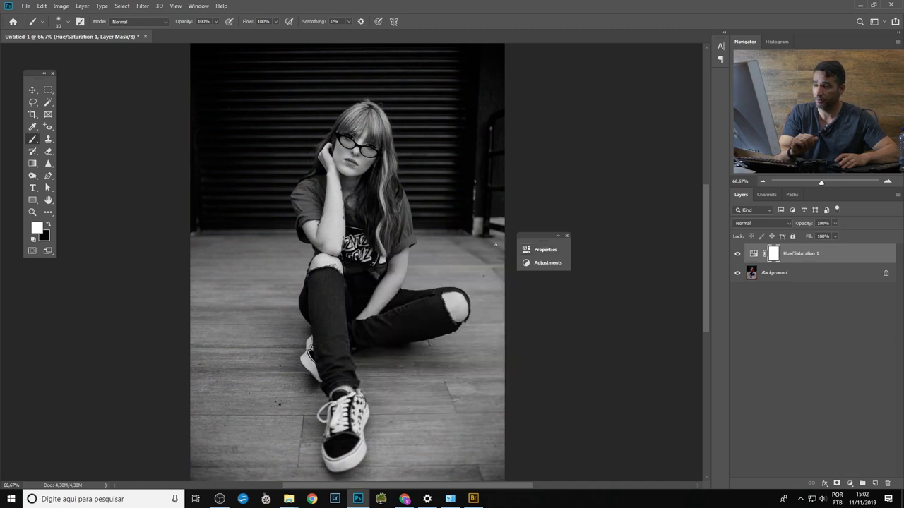
double_click(753, 255)
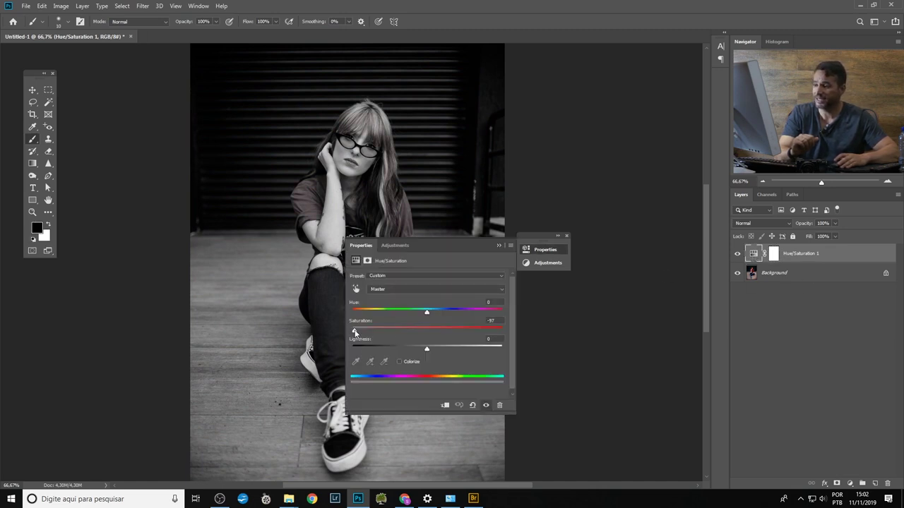
mouse_move(355, 331)
mouse_down()
mouse_move(396, 329)
mouse_move(319, 338)
mouse_up()
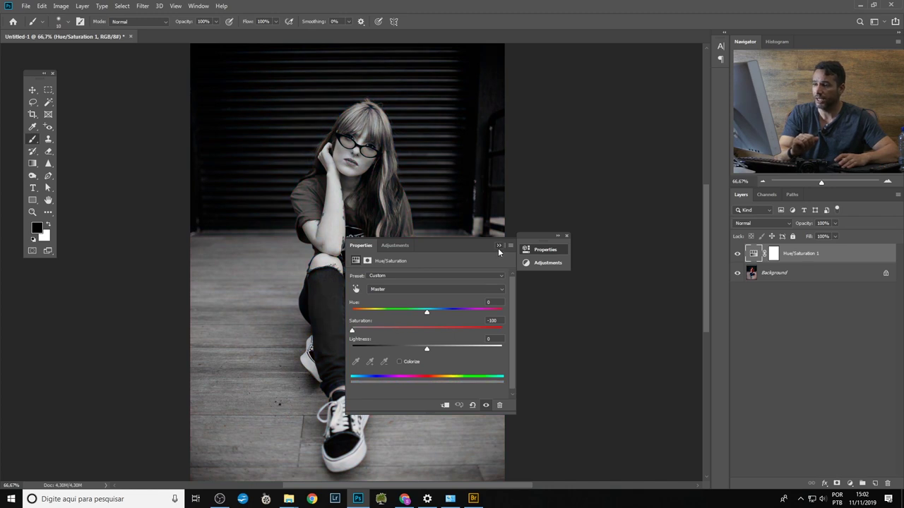
click(498, 247)
click(775, 254)
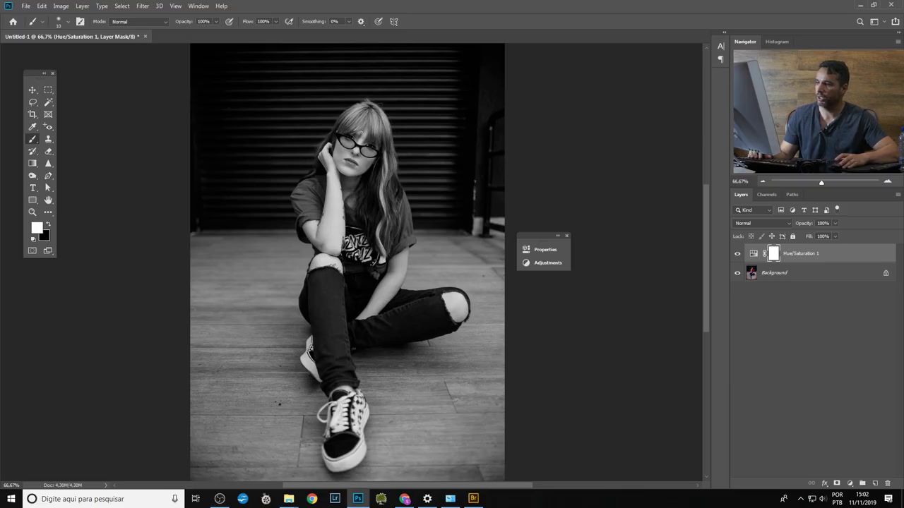
Set a 44 px Soft Round brush, then zoom to 200% and pan onto the woman.
right_click(365, 130)
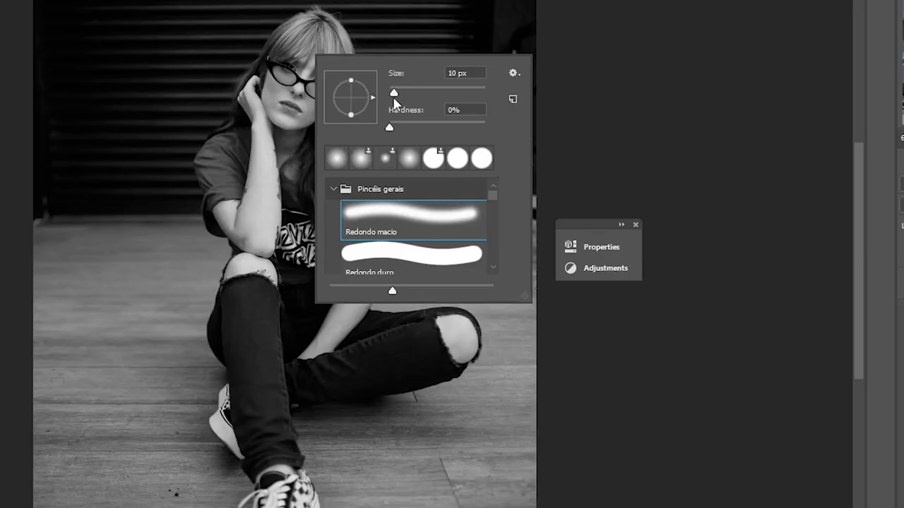
drag(415, 152, 435, 153)
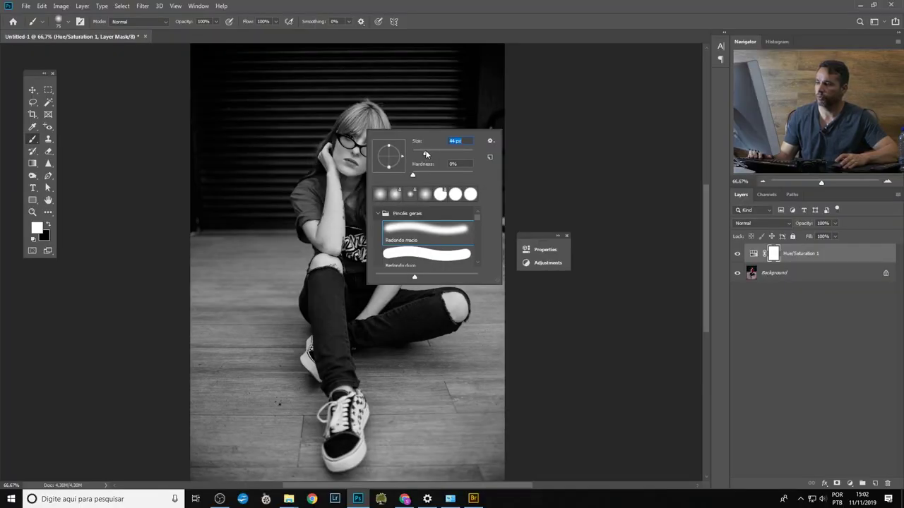
drag(426, 151, 425, 151)
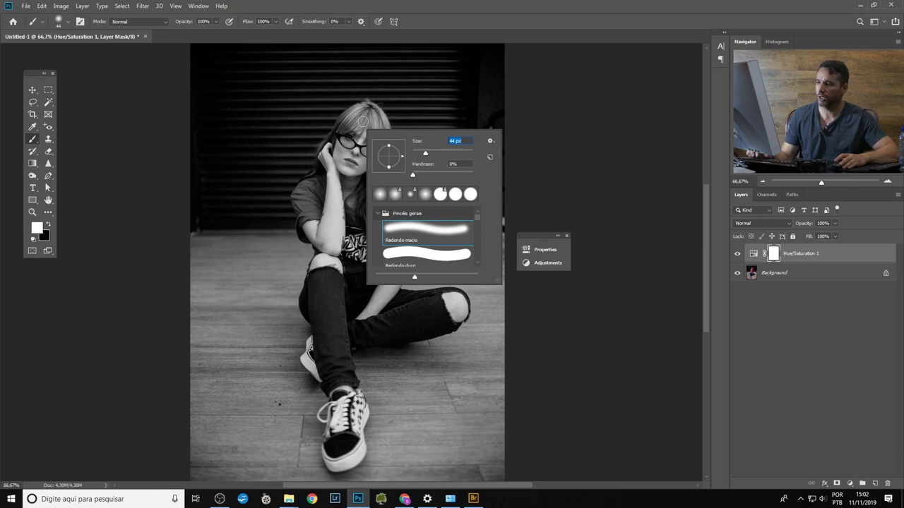
key(Return)
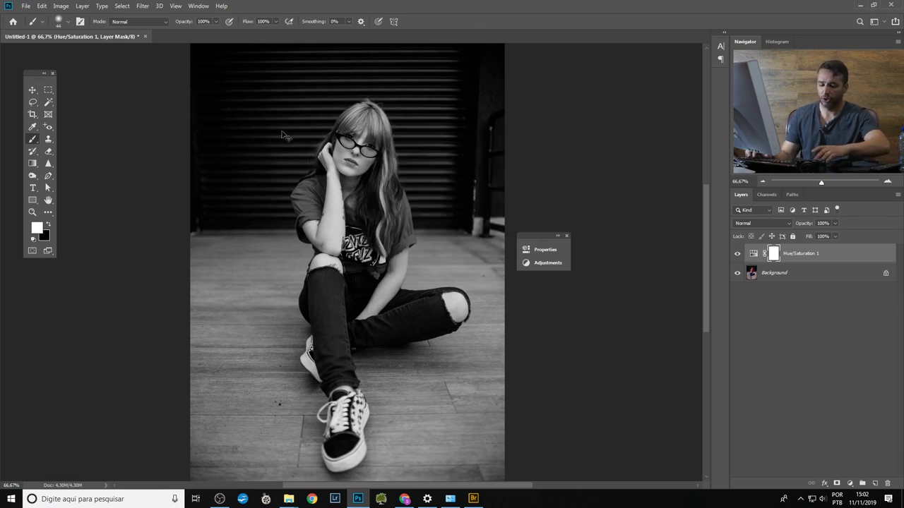
key(ctrl+plus)
key(ctrl+plus)
drag(368, 111, 273, 372)
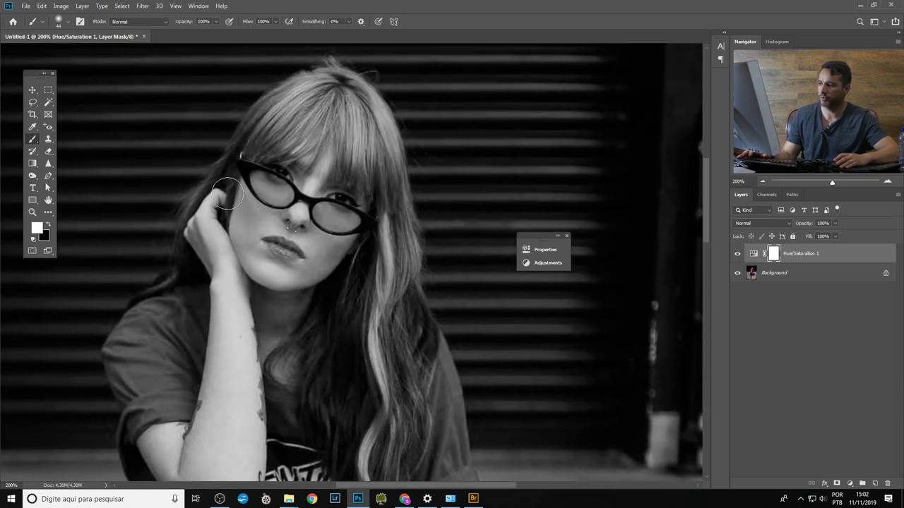
With a 15 px black brush, paint red back into the hair strand beside the glasses.
key(bracketleft)
key(bracketleft)
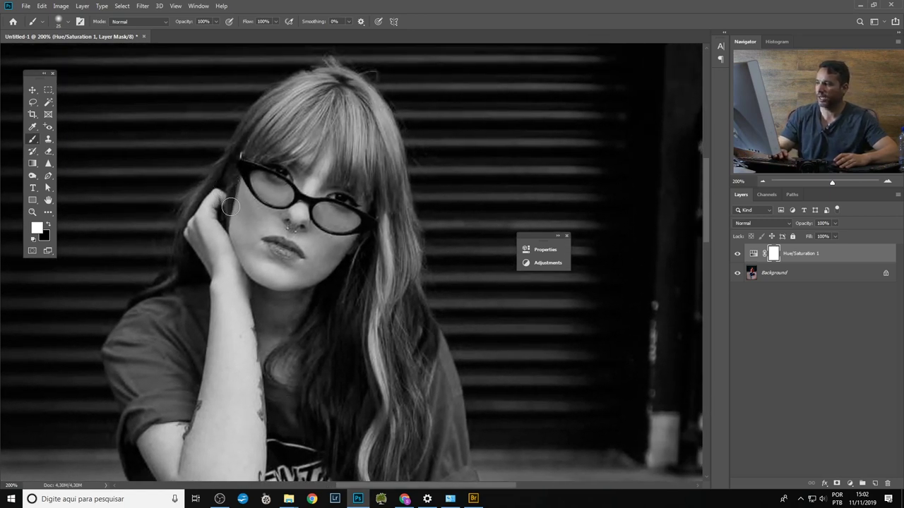
key(bracketleft)
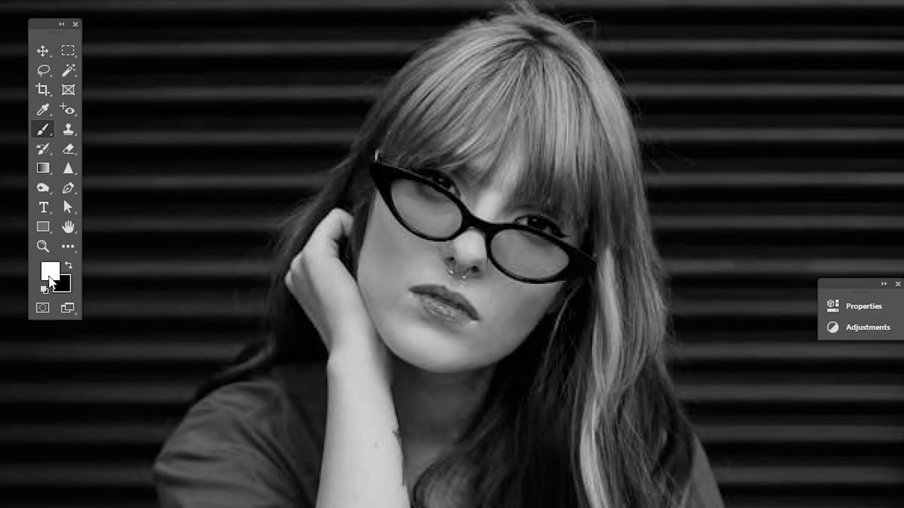
key(x)
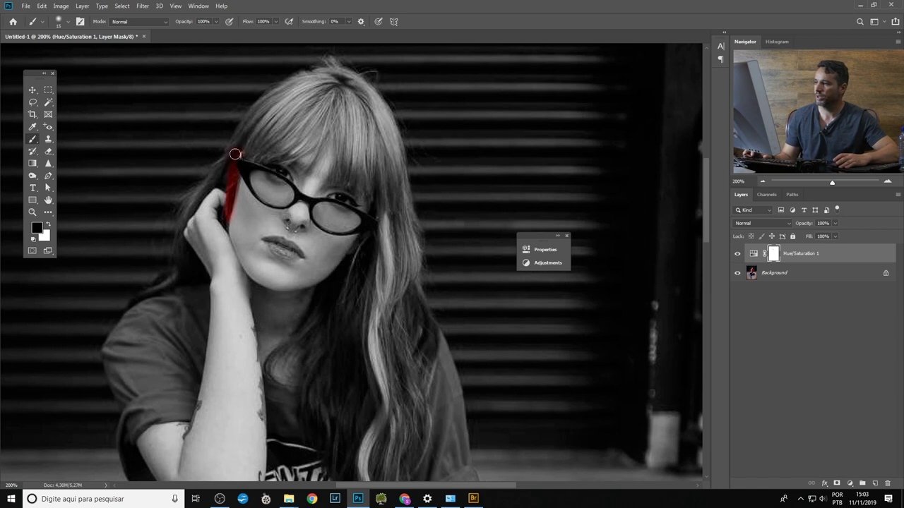
drag(235, 154, 245, 153)
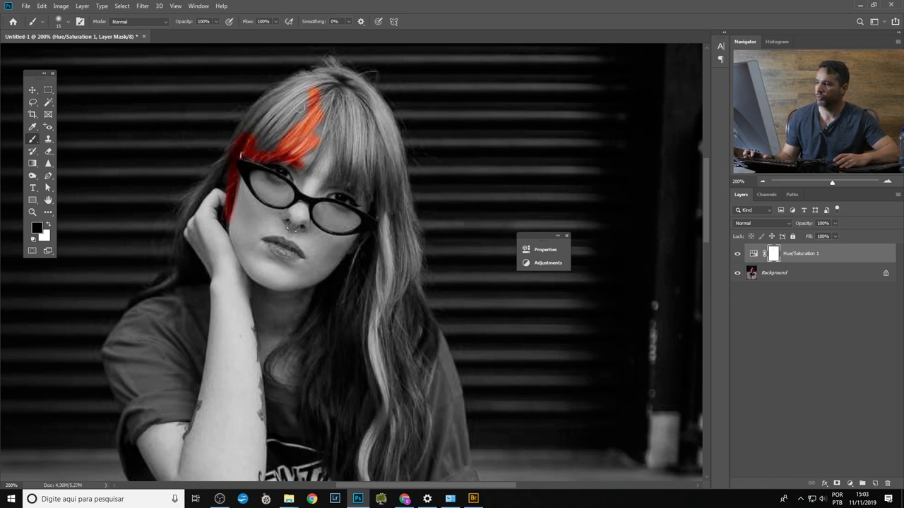
right_click(290, 120)
With a 45 px brush, paint the top and left side of the hair back to red.
text(45)
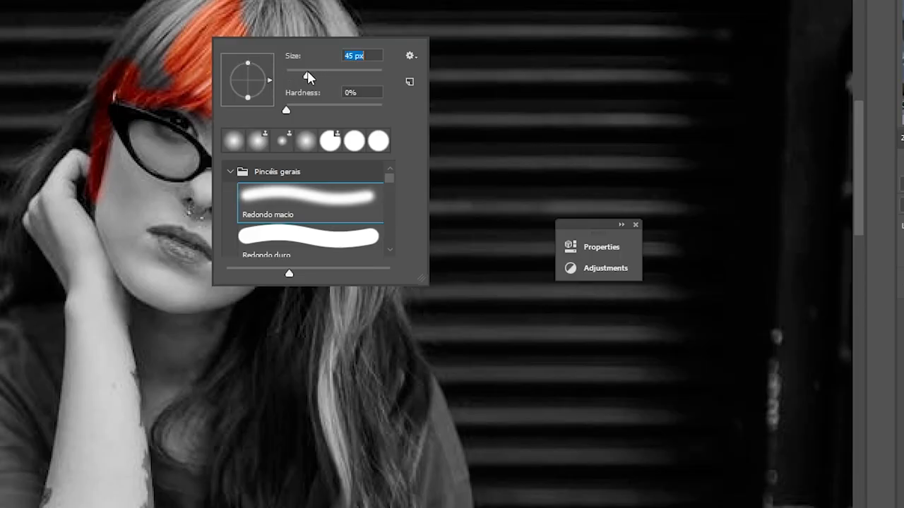
key(Return)
mouse_move(267, 125)
mouse_down()
mouse_move(349, 98)
mouse_move(351, 162)
mouse_move(362, 130)
mouse_move(391, 118)
mouse_move(390, 335)
mouse_move(365, 305)
mouse_move(338, 299)
mouse_move(317, 324)
mouse_move(330, 422)
mouse_move(395, 456)
mouse_move(355, 359)
mouse_move(409, 456)
mouse_move(407, 355)
mouse_up()
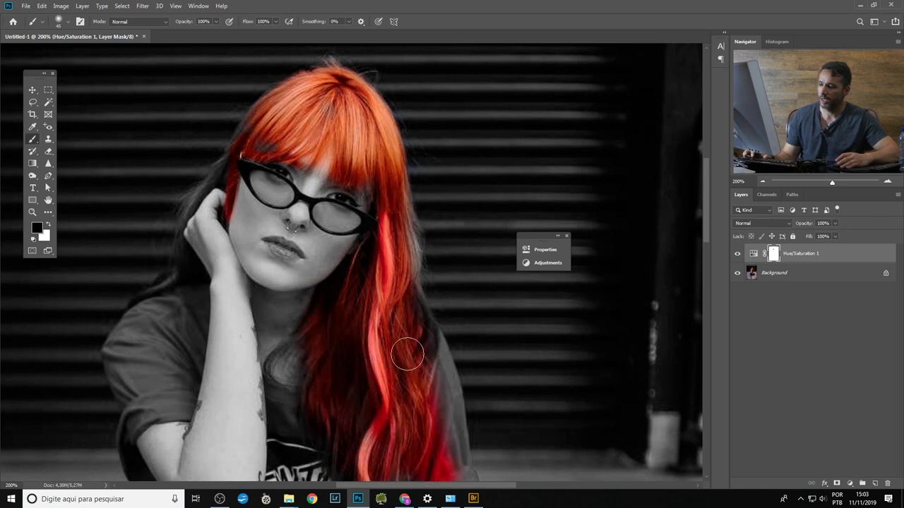
mouse_move(159, 276)
mouse_down()
mouse_move(191, 197)
mouse_move(207, 188)
mouse_up()
key(bracketleft)
key(bracketleft)
key(bracketleft)
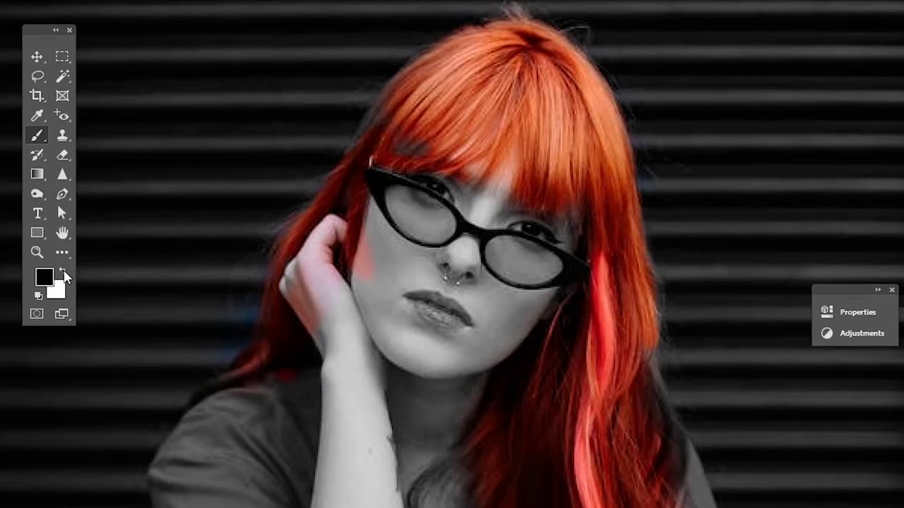
click(48, 224)
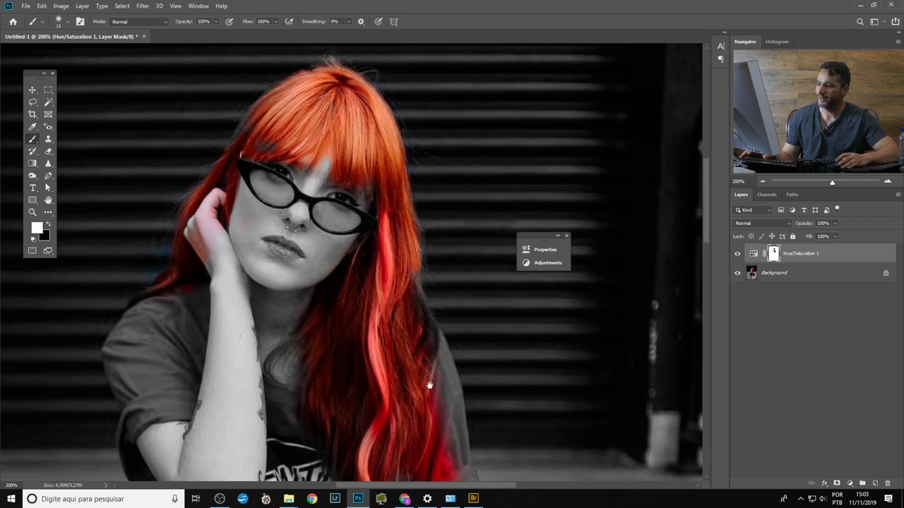
Paint white over the shirt sleeve to remove the red spill, then return to black.
scroll(350, 326, down, 5)
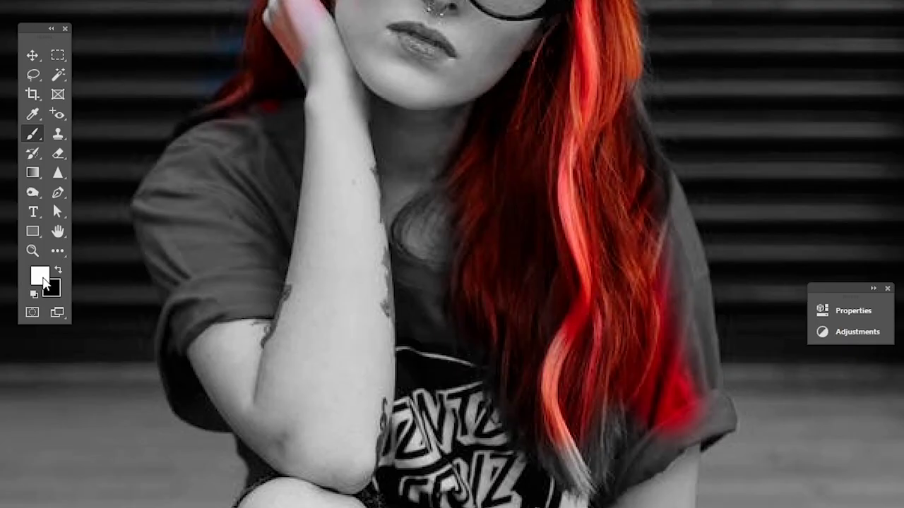
key(x)
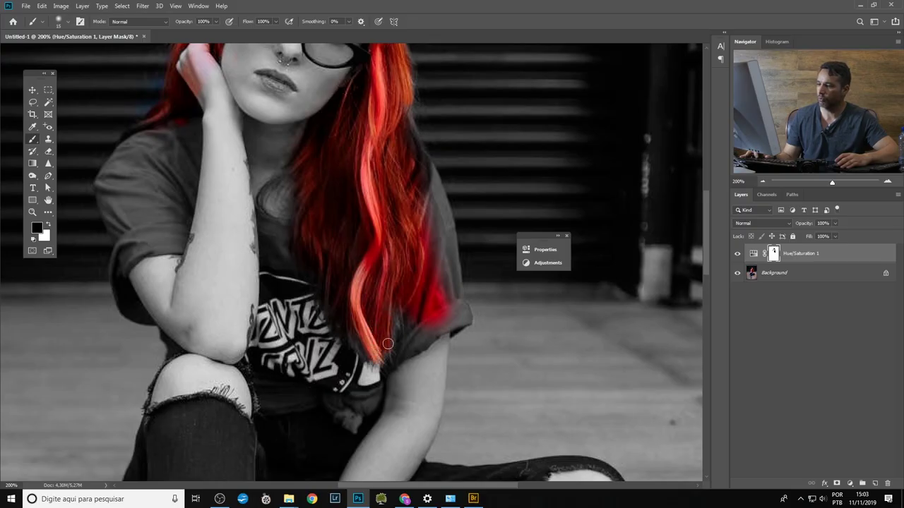
key(x)
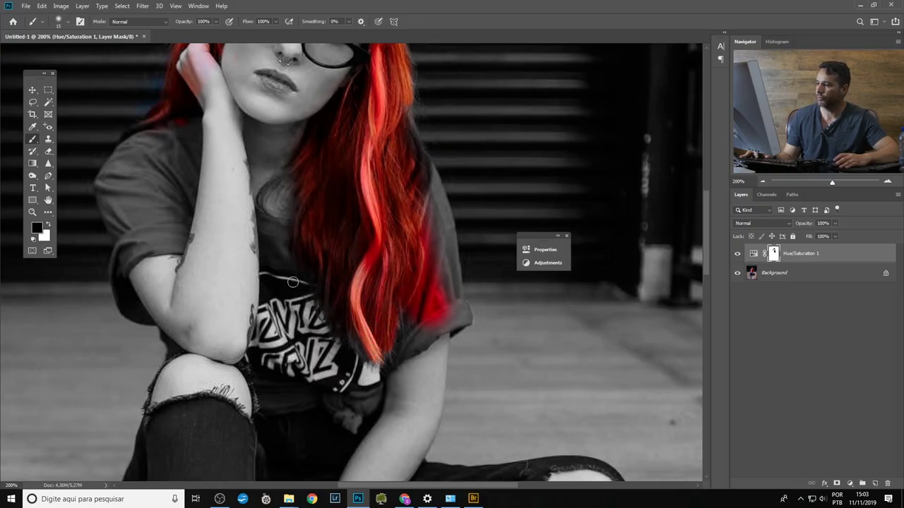
key(x)
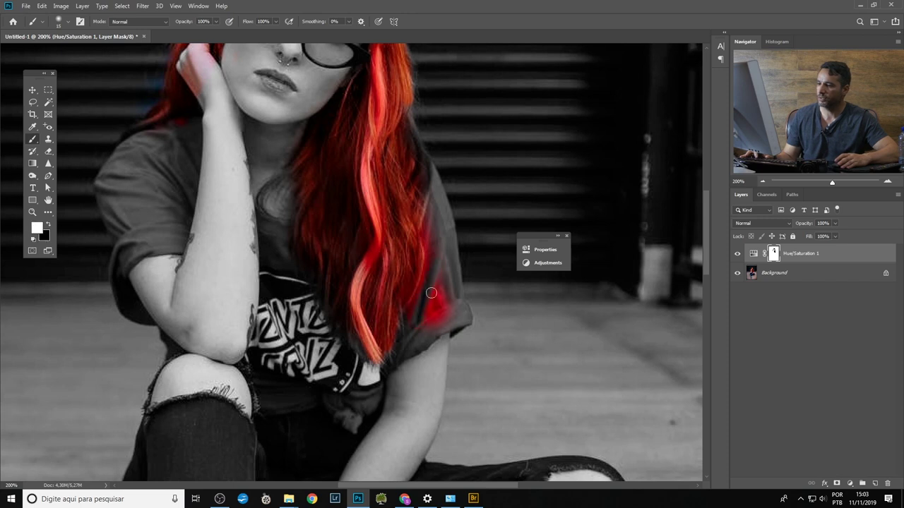
drag(428, 291, 436, 318)
key(x)
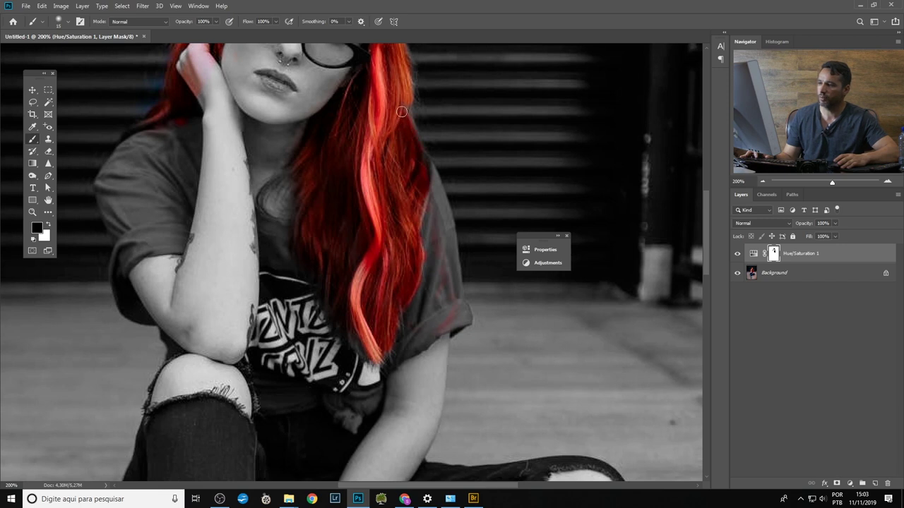
drag(394, 148, 404, 306)
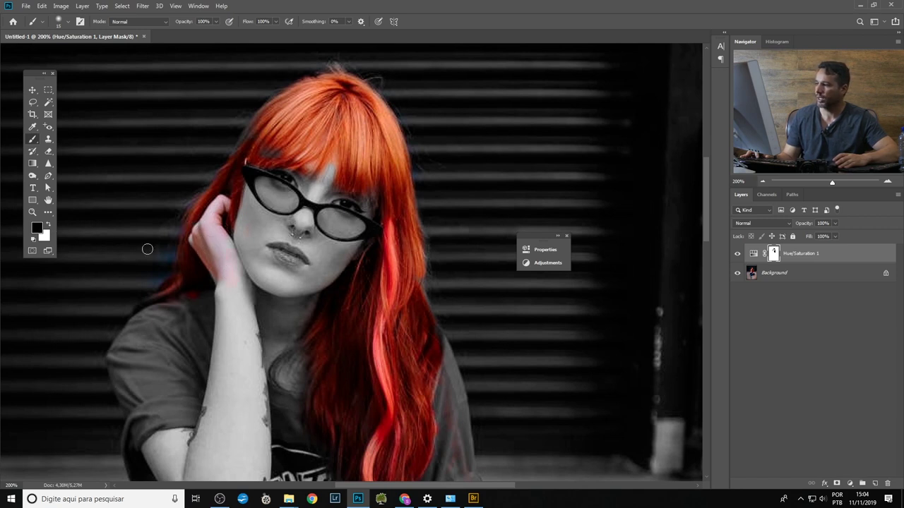
Restore red to the glasses lenses and lips, then zoom out to the whole photo.
key(x)
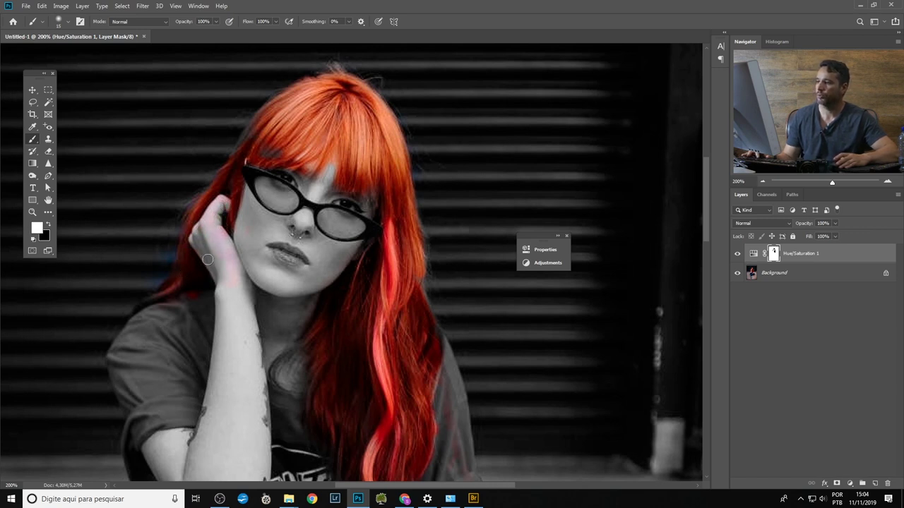
key(x)
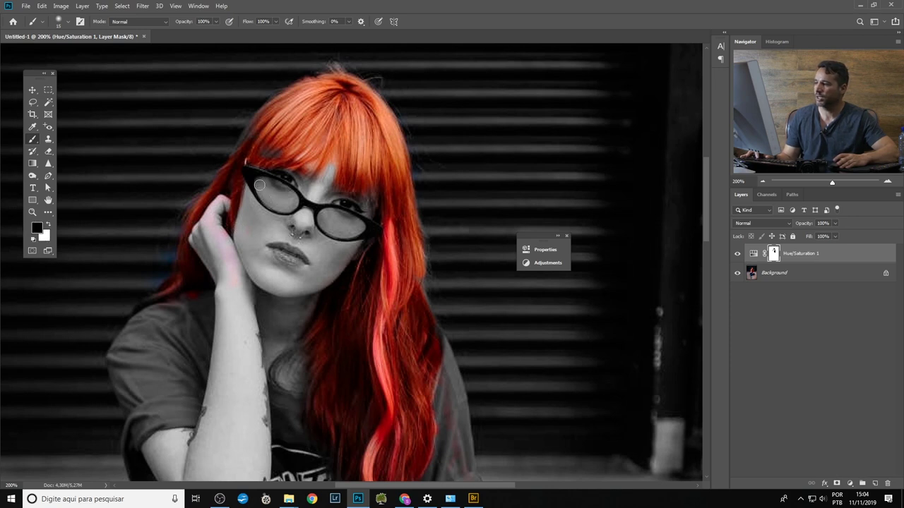
drag(270, 200, 291, 198)
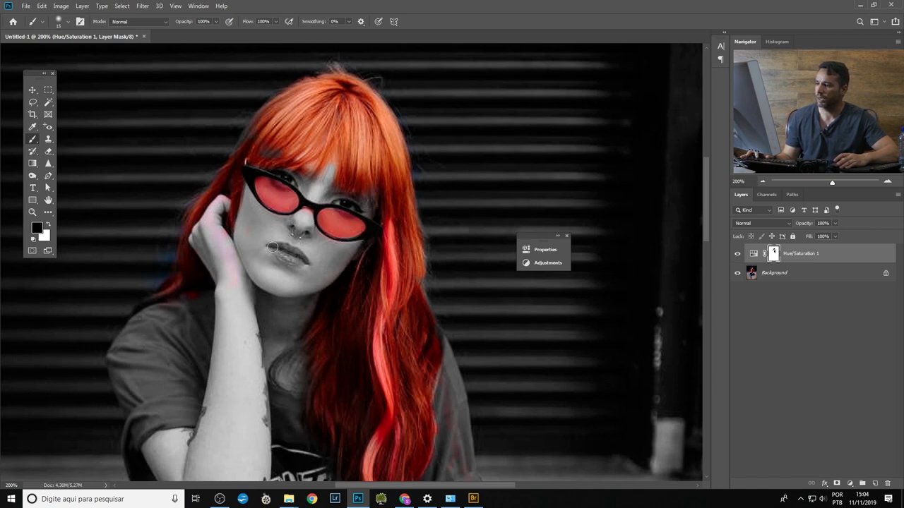
drag(281, 246, 304, 259)
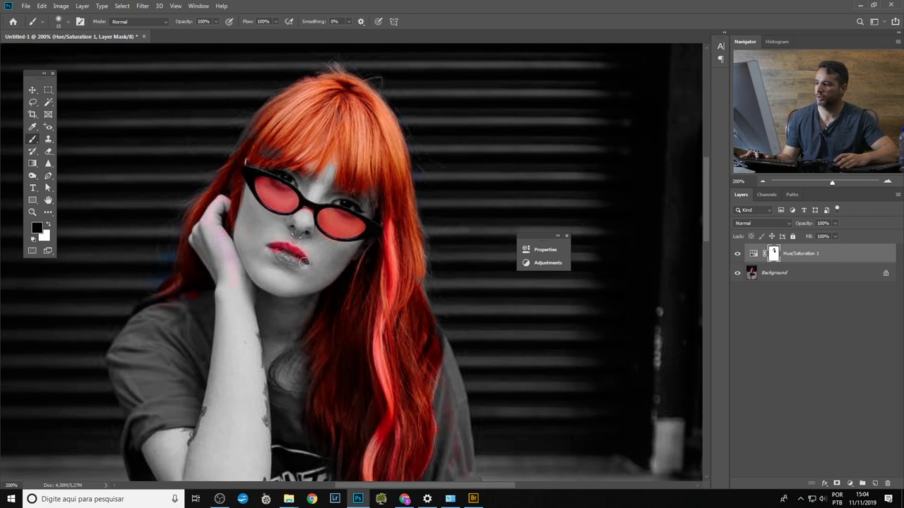
key(ctrl+minus)
key(ctrl+minus)
key(ctrl+minus)
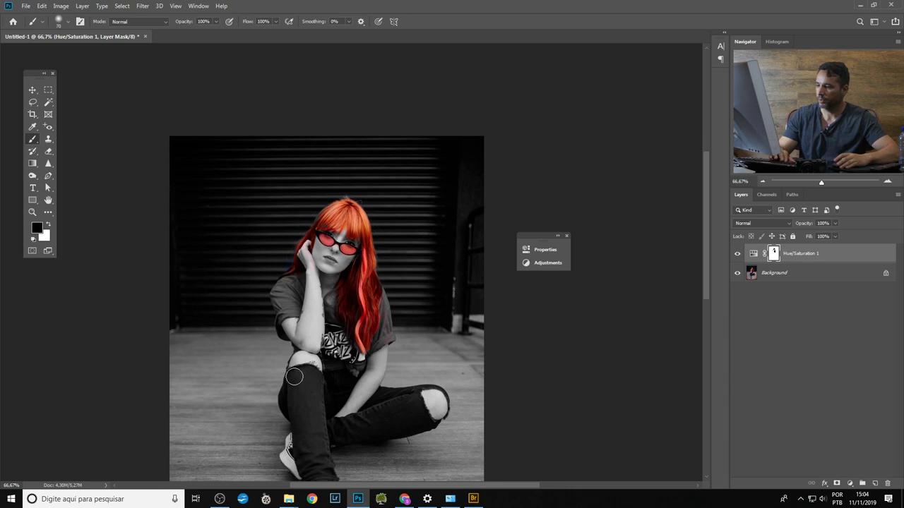
Paint the jeans back to blue from the lower legs up across the thighs.
mouse_move(299, 373)
mouse_down()
mouse_move(310, 430)
mouse_move(314, 389)
mouse_up()
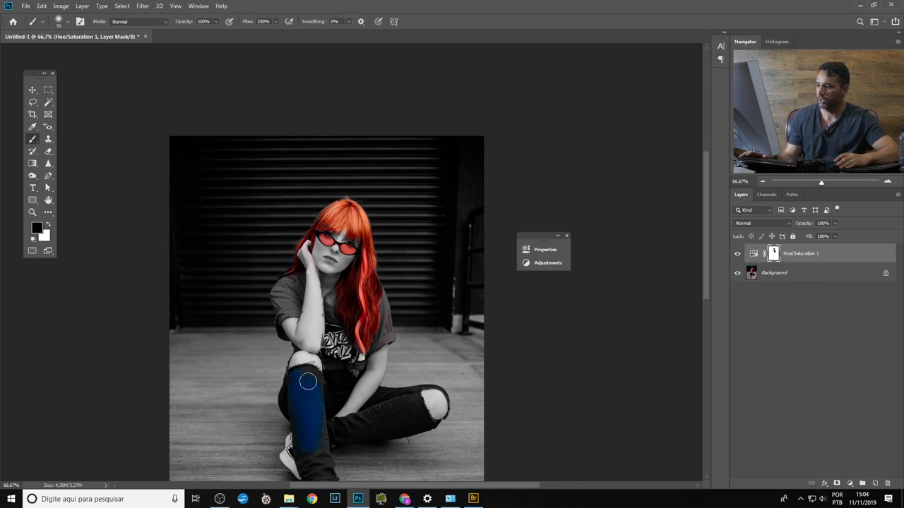
mouse_move(319, 430)
mouse_down()
mouse_move(321, 324)
mouse_move(326, 367)
mouse_up()
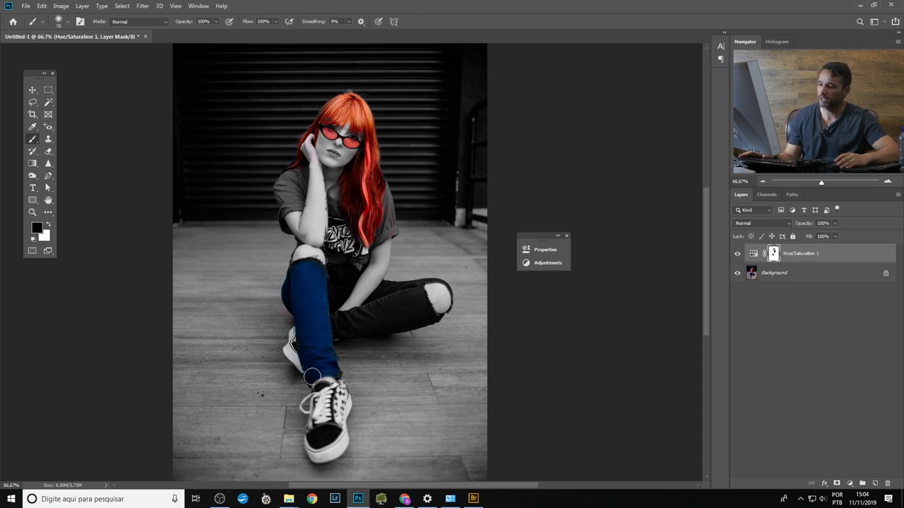
drag(321, 294, 315, 271)
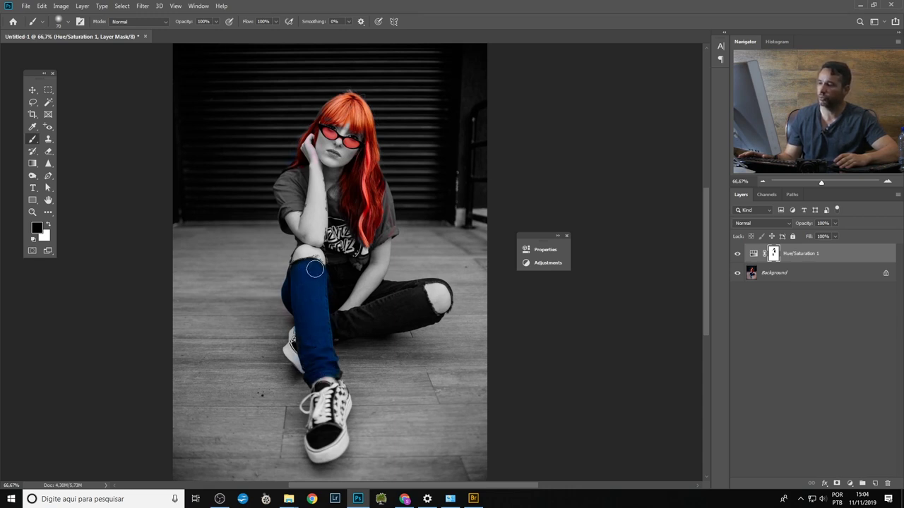
mouse_move(338, 317)
mouse_down()
mouse_move(421, 321)
mouse_move(403, 301)
mouse_move(379, 309)
mouse_move(405, 299)
mouse_up()
Paint the belt at her waist back to red and recentre the image.
scroll(395, 315, up, 2)
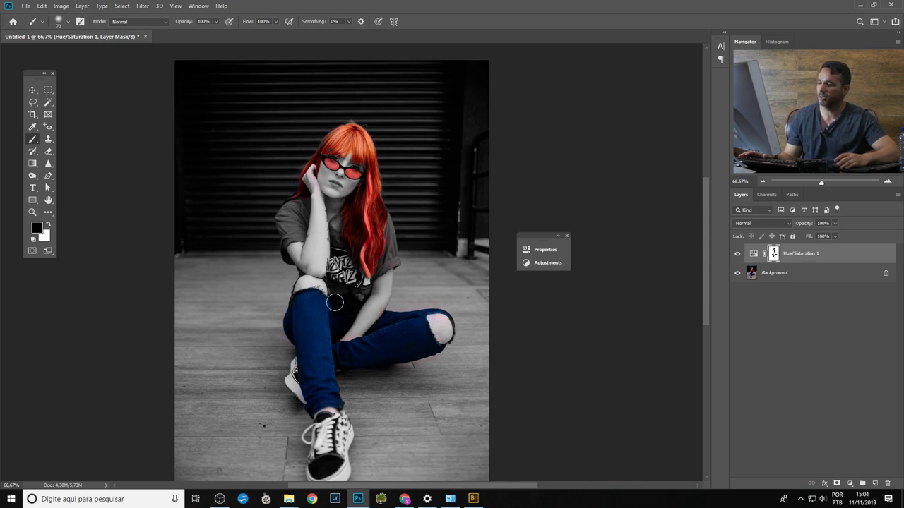
mouse_move(335, 304)
mouse_down()
mouse_move(333, 293)
mouse_move(354, 301)
mouse_move(343, 317)
mouse_up()
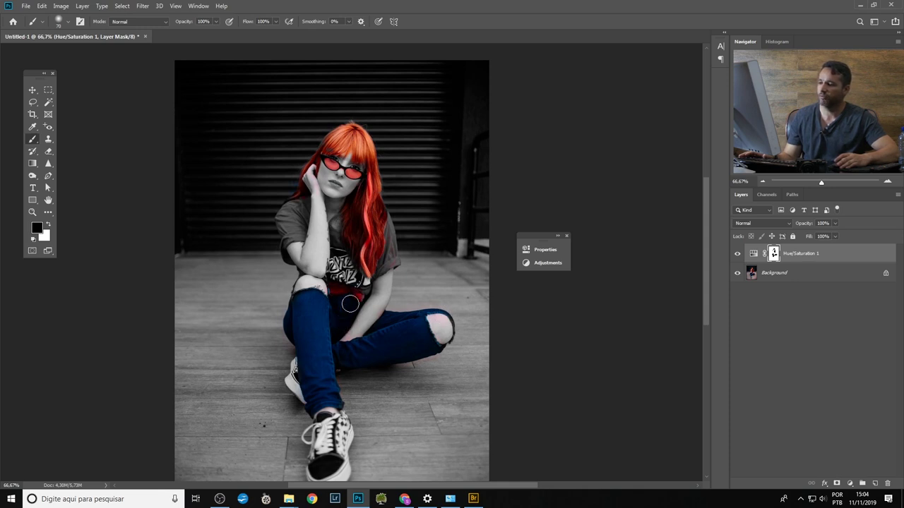
drag(349, 272, 355, 337)
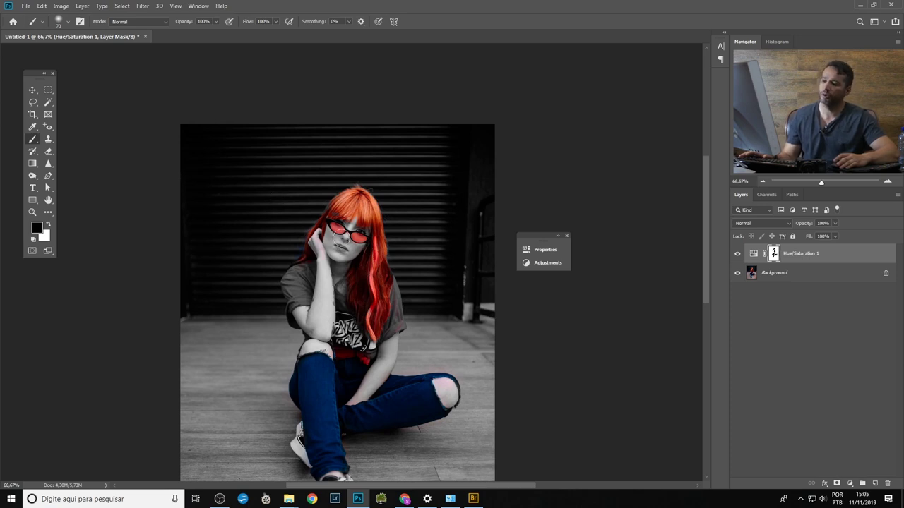
drag(410, 294, 402, 213)
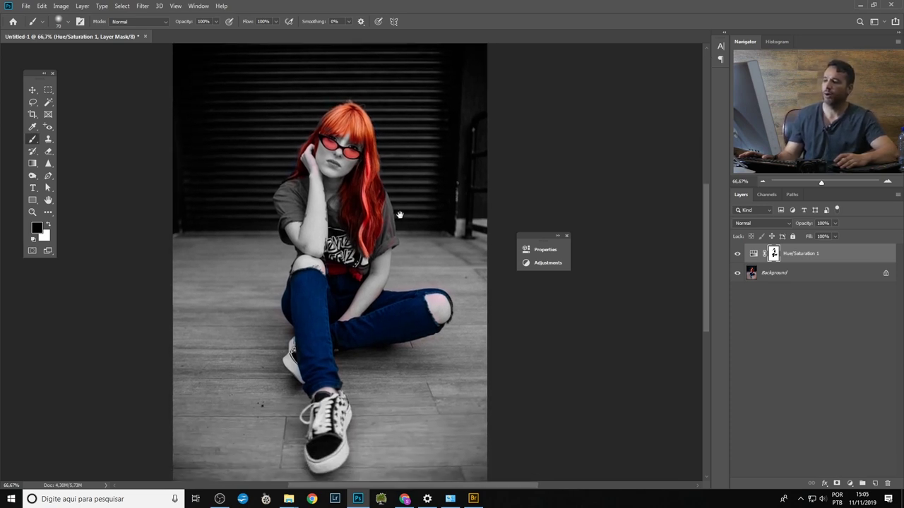